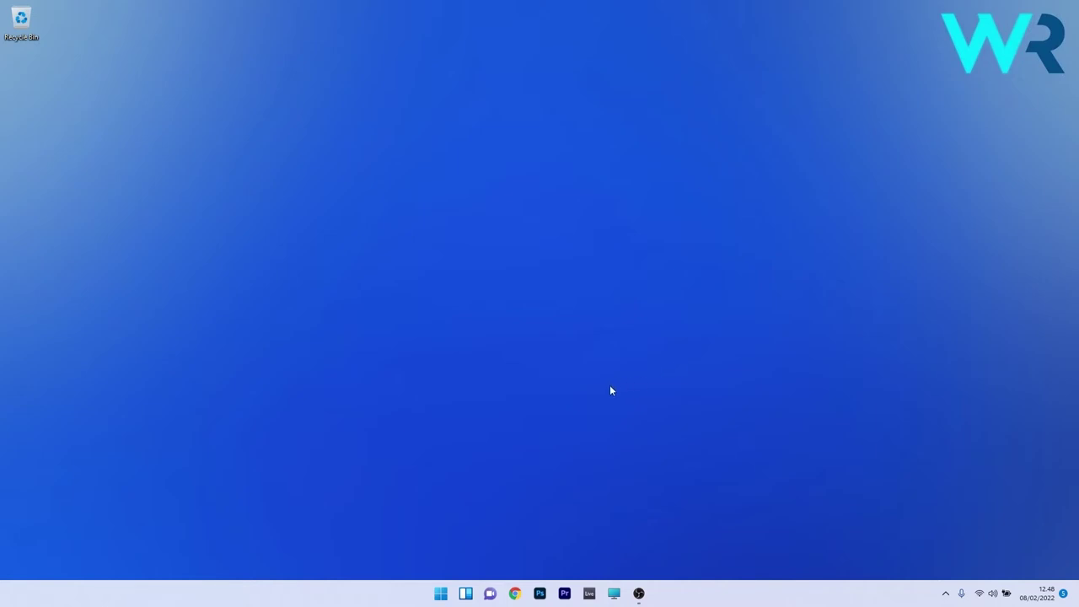
# Open Windows Settings and navigate to Gaming > Captures.
pyautogui.click(443, 583)
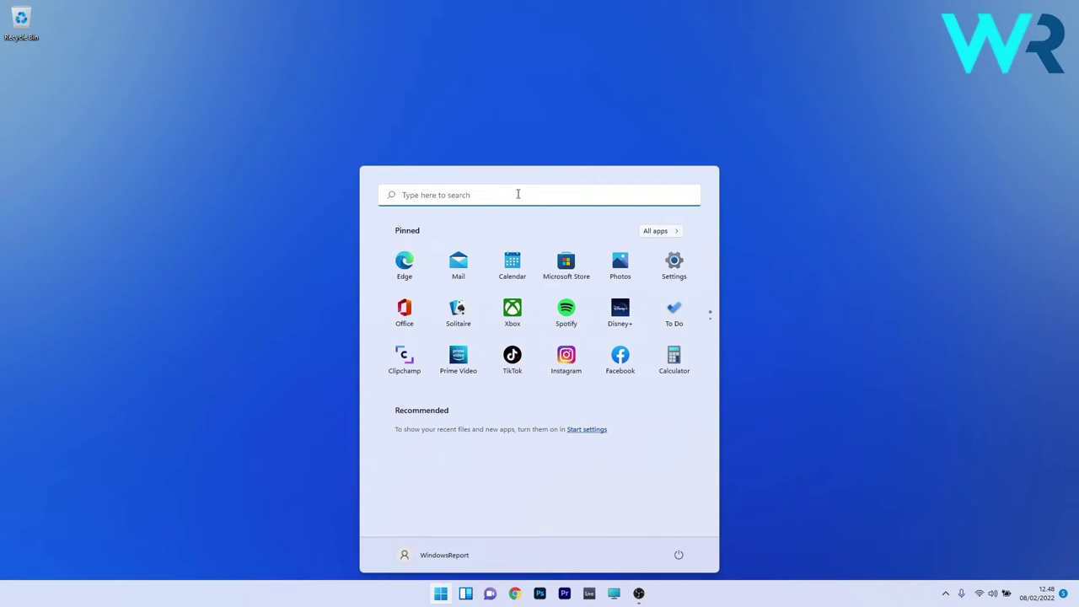
pyautogui.click(676, 264)
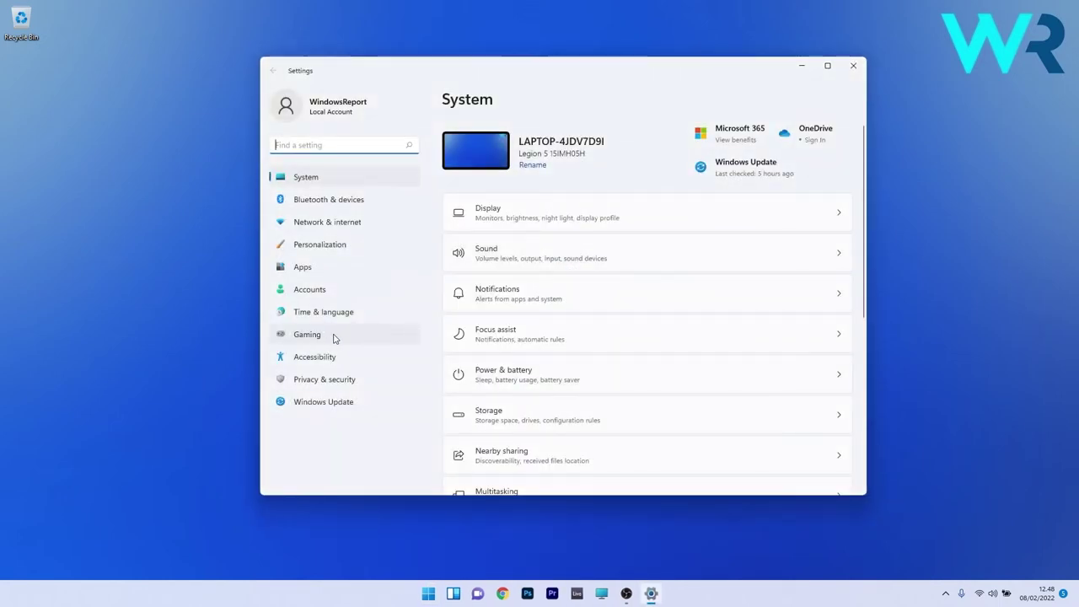
pyautogui.click(306, 334)
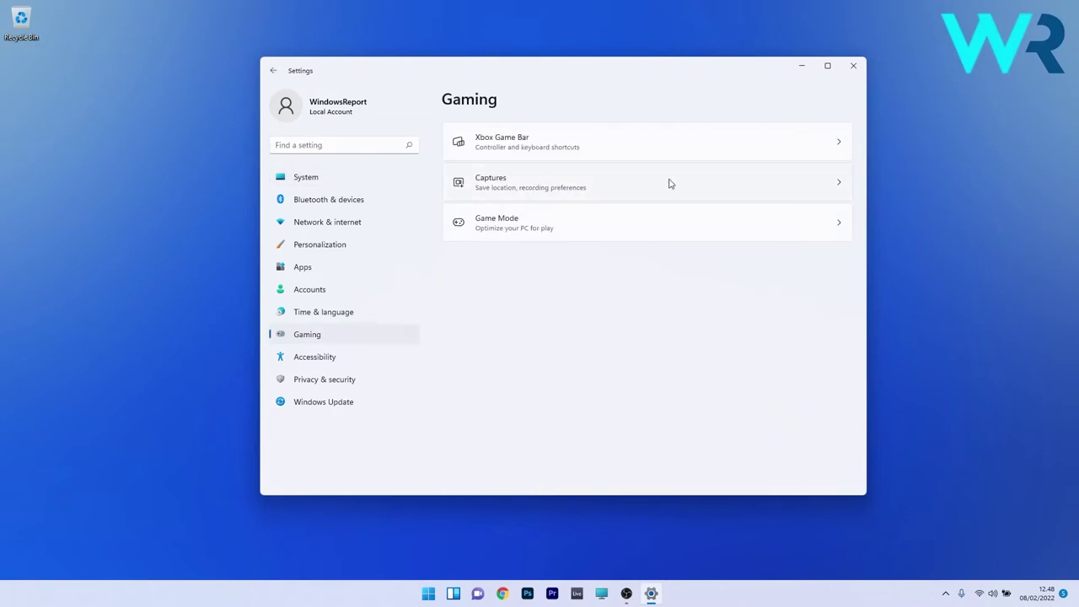
pyautogui.click(705, 180)
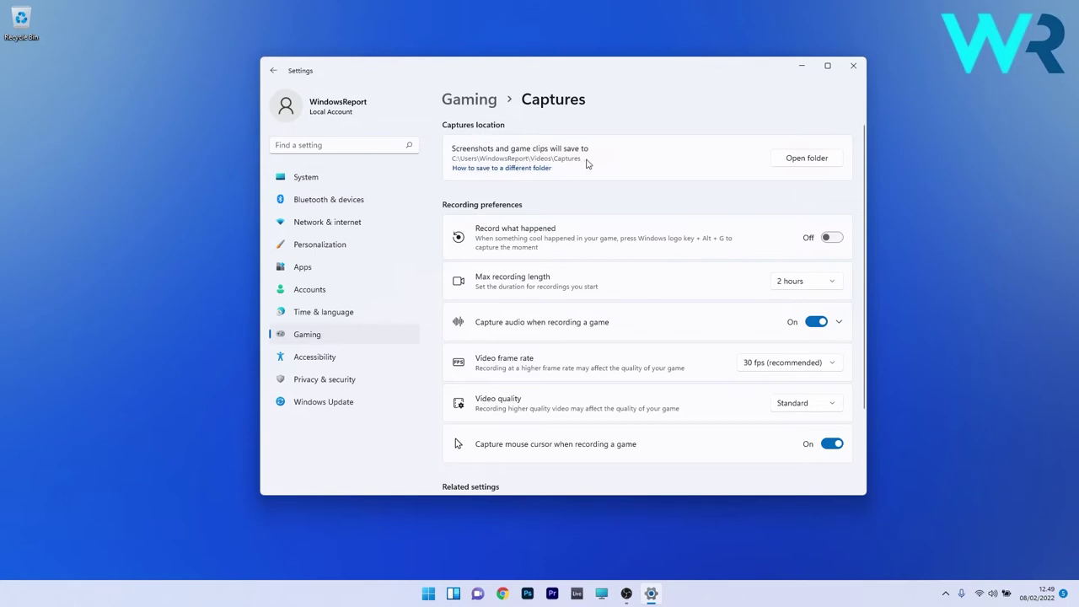
# Open the Captures folder's Properties from Videos and view its Location settings.
pyautogui.click(798, 160)
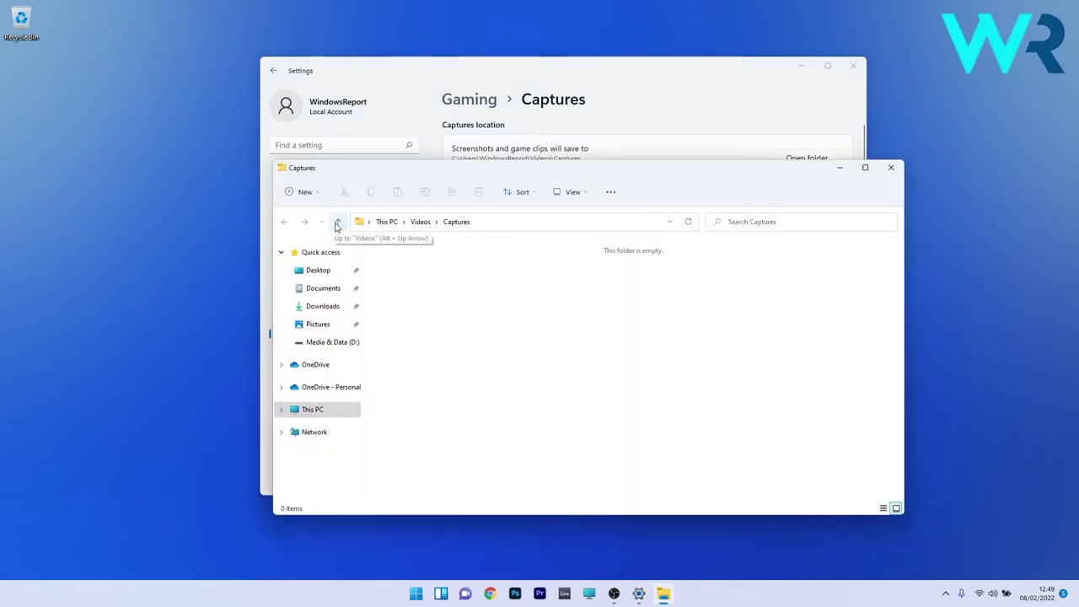
pyautogui.click(336, 221)
pyautogui.rightClick(404, 267)
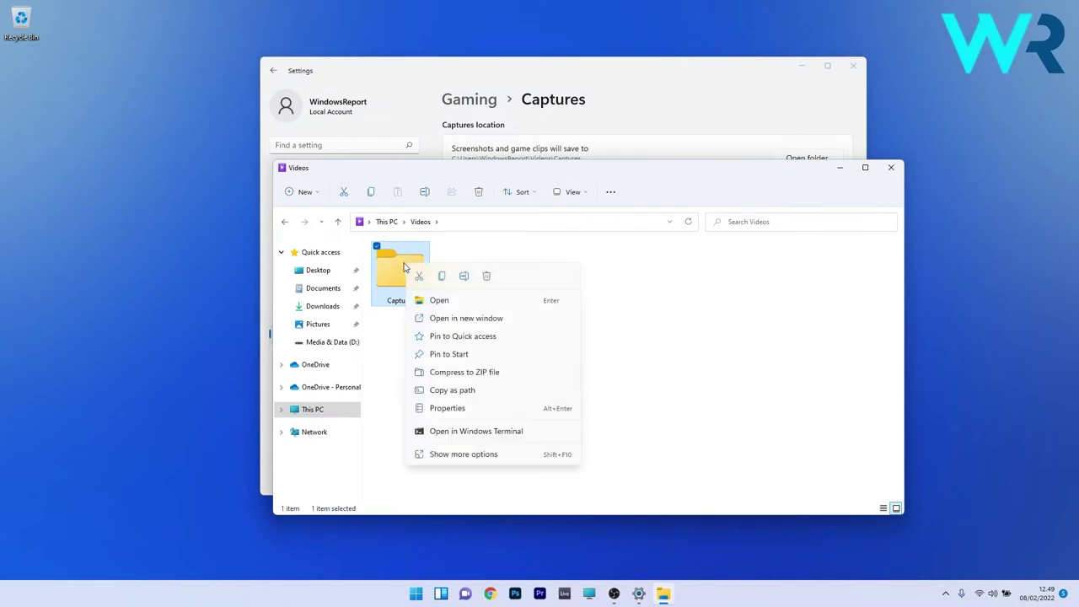
pyautogui.click(485, 409)
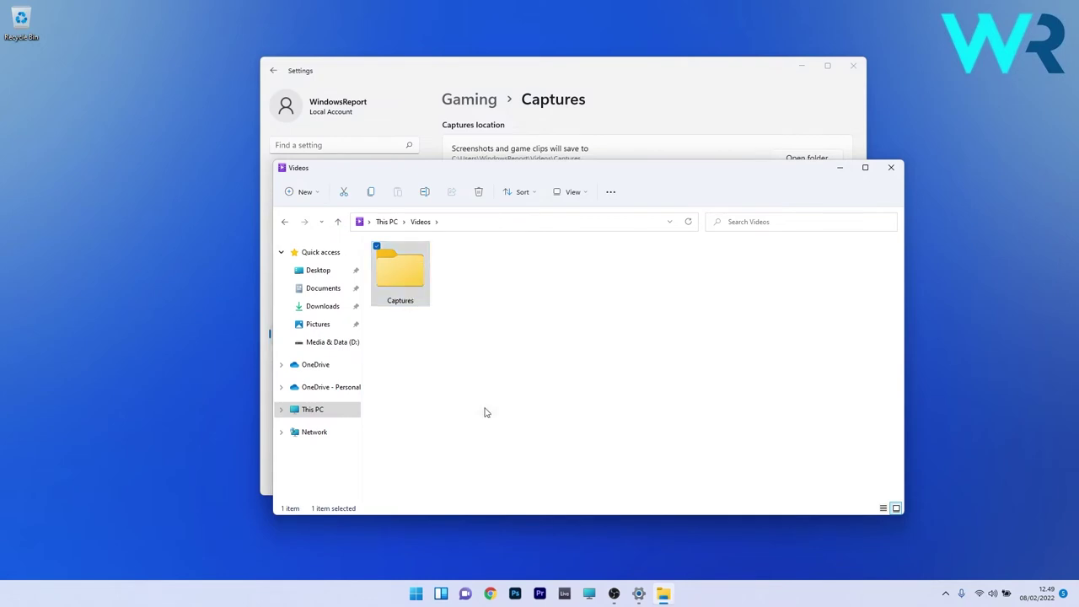
pyautogui.moveTo(512, 271); pyautogui.dragTo(558, 238)
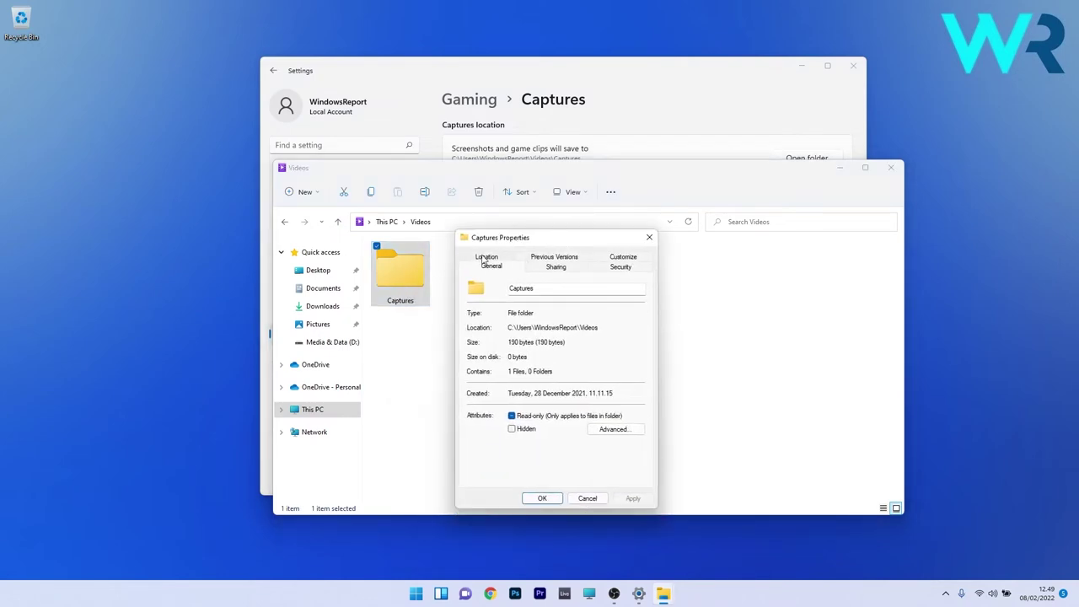
pyautogui.click(487, 259)
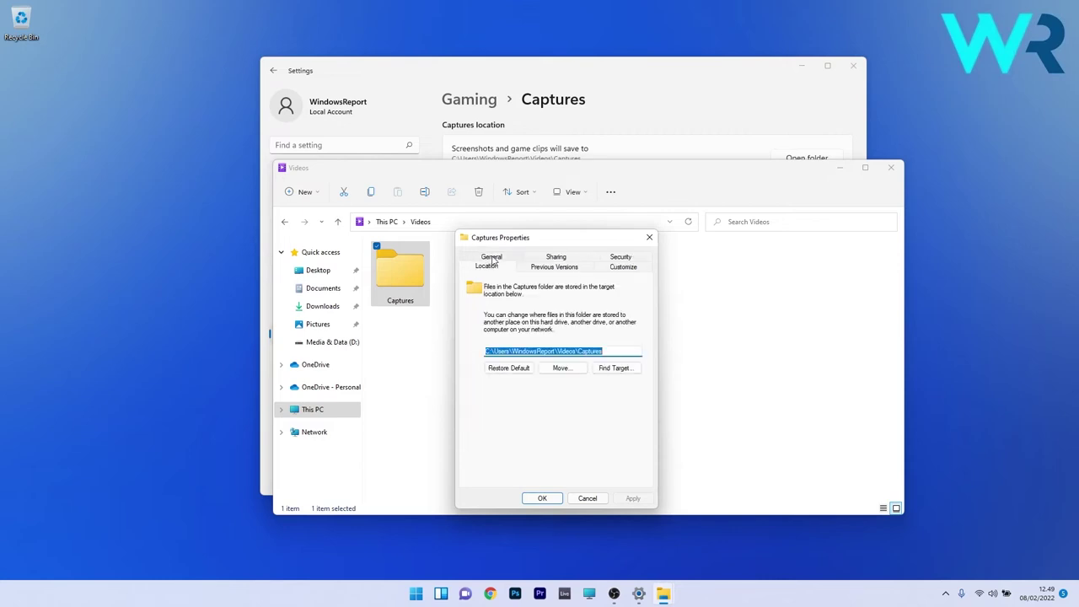
# Move the Captures folder to a new 'Captures' folder inside Pictures and apply.
pyautogui.click(566, 370)
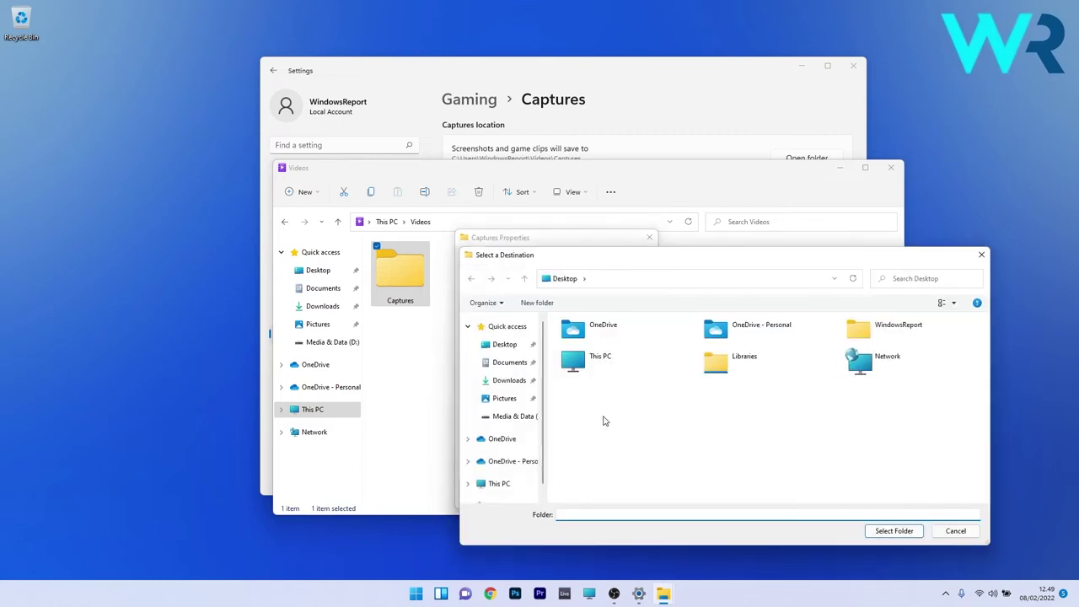
pyautogui.click(506, 400)
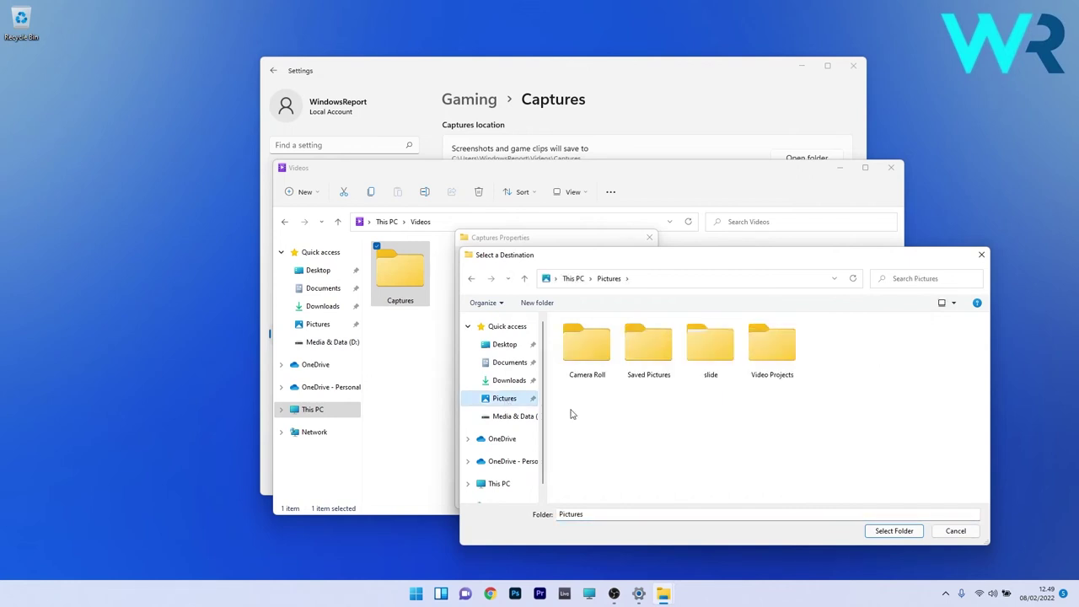
pyautogui.rightClick(649, 413)
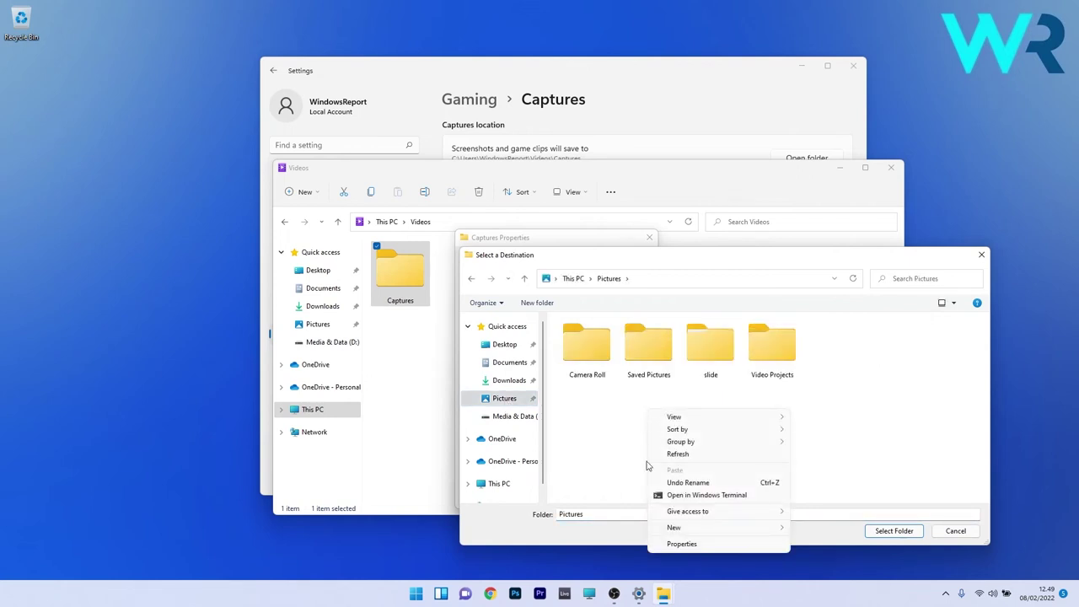
pyautogui.moveTo(718, 527)
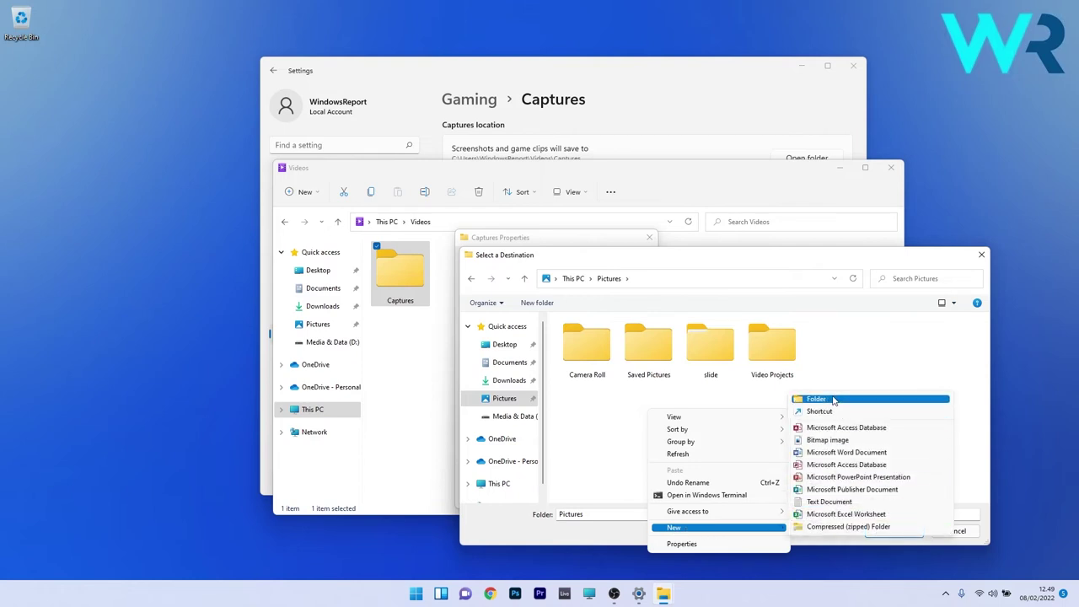
pyautogui.click(833, 401)
pyautogui.write('Cap')
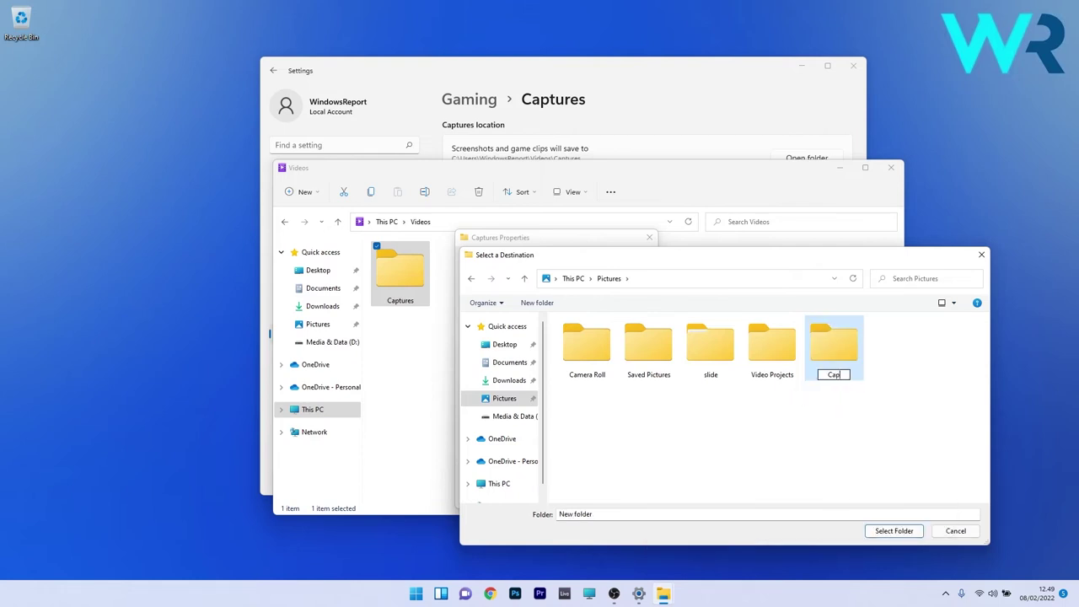
pyautogui.write('tures')
pyautogui.press('Return')
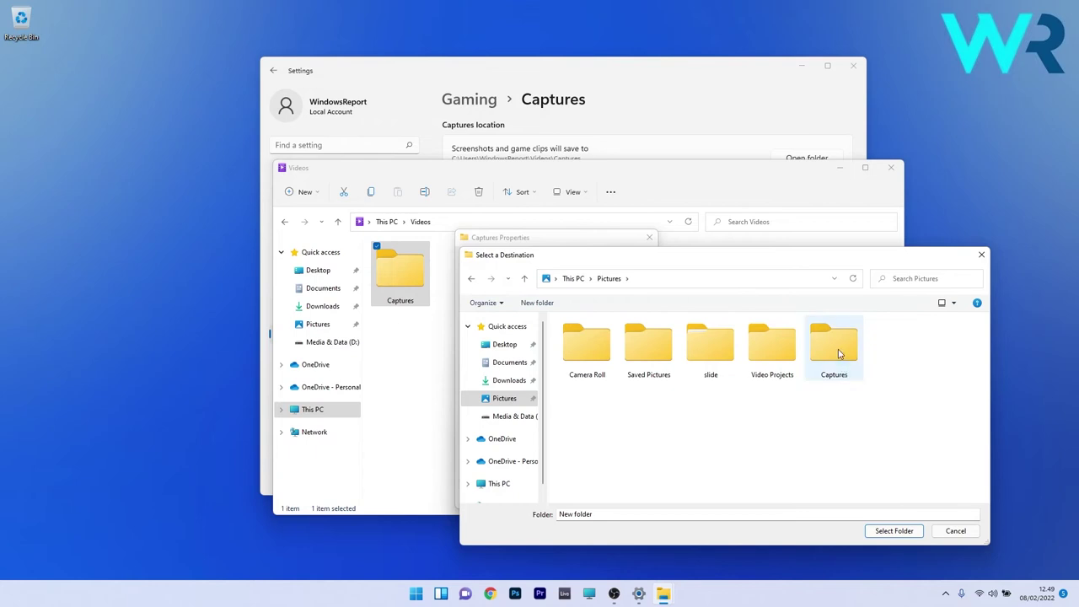
pyautogui.click(839, 361)
pyautogui.click(887, 530)
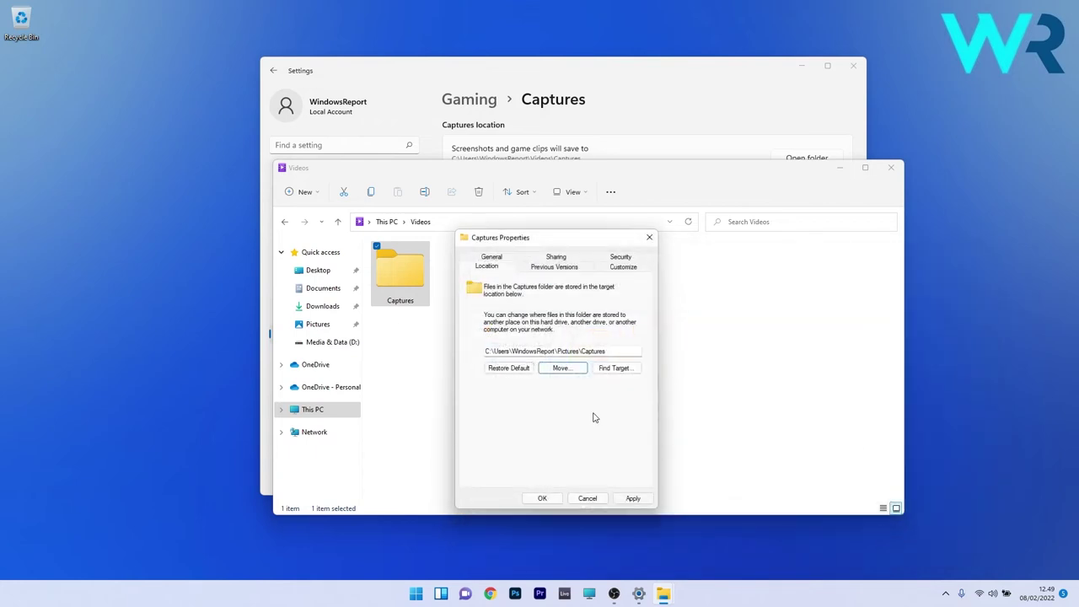
pyautogui.click(633, 498)
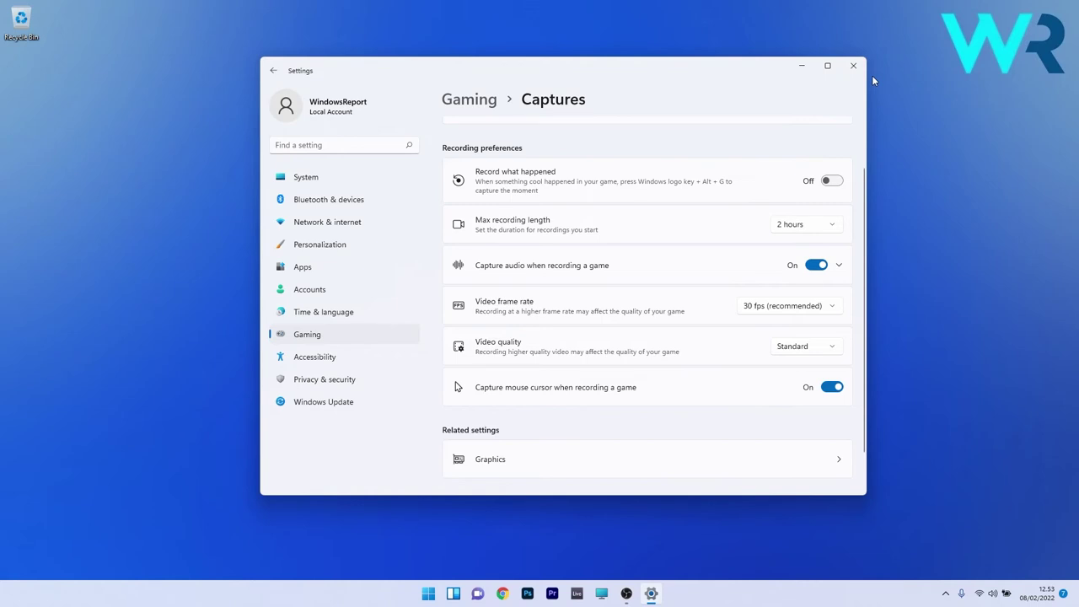
# Turn on Record what happened, leaving maximum recording length at 2 hours.
pyautogui.click(830, 180)
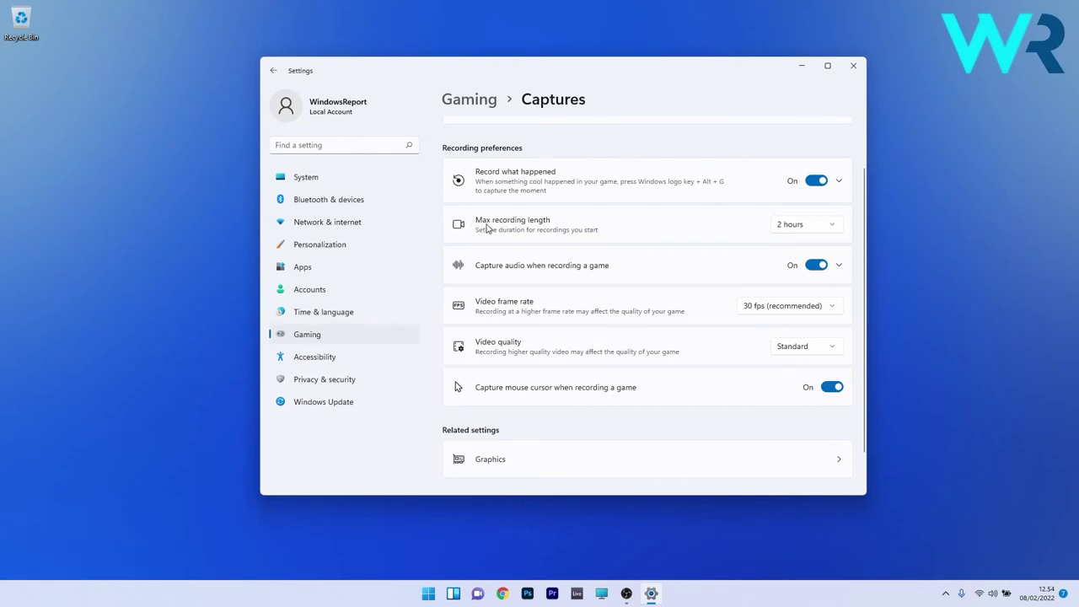
pyautogui.click(812, 230)
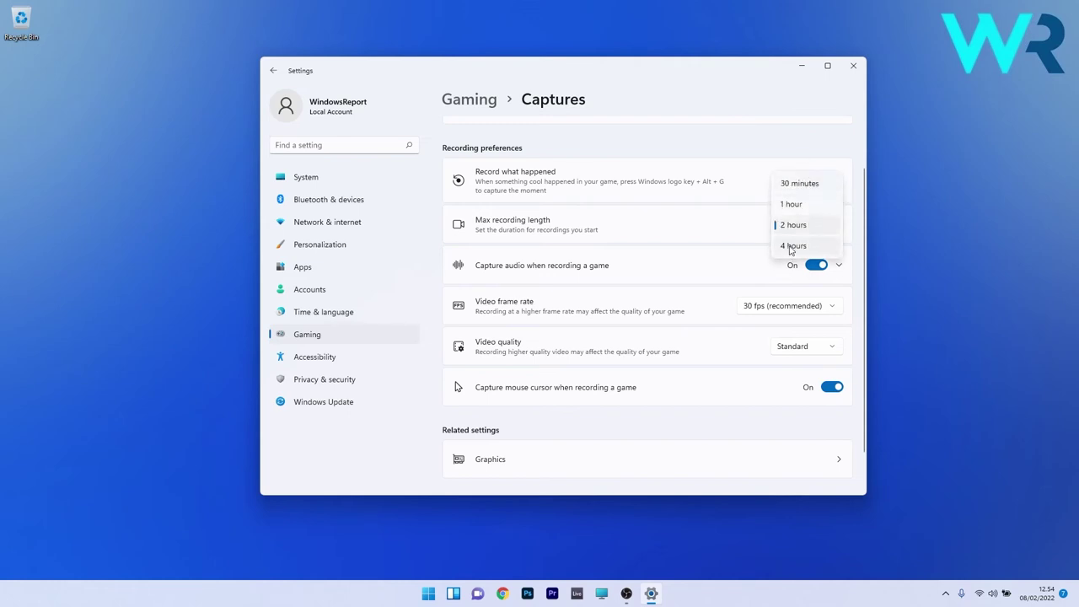
pyautogui.click(793, 225)
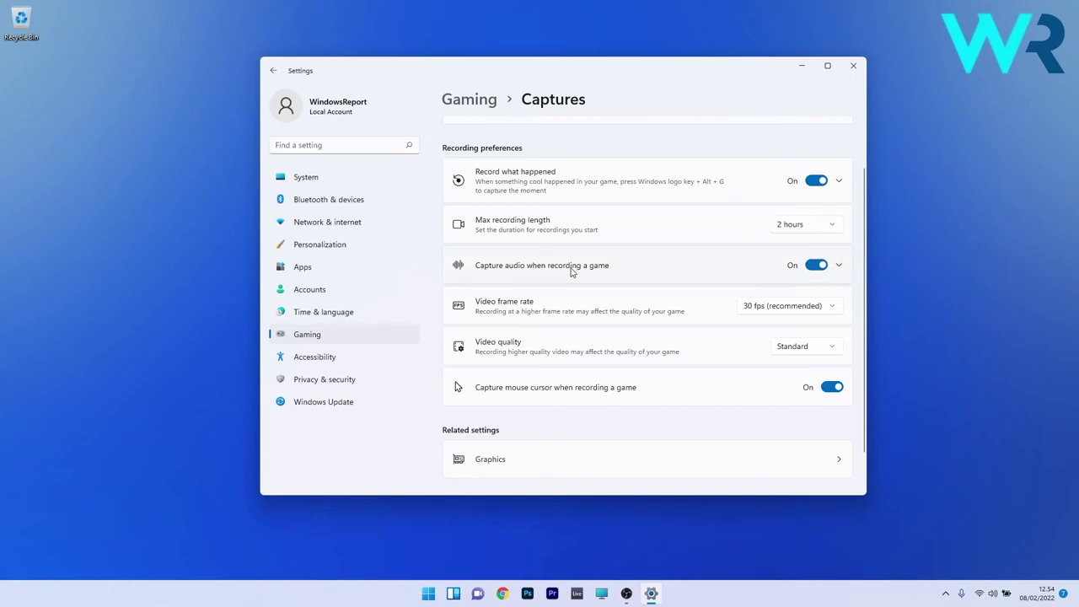
# Expand Capture audio options, keeping 128kbps quality and microphone volume at 50.
pyautogui.click(839, 265)
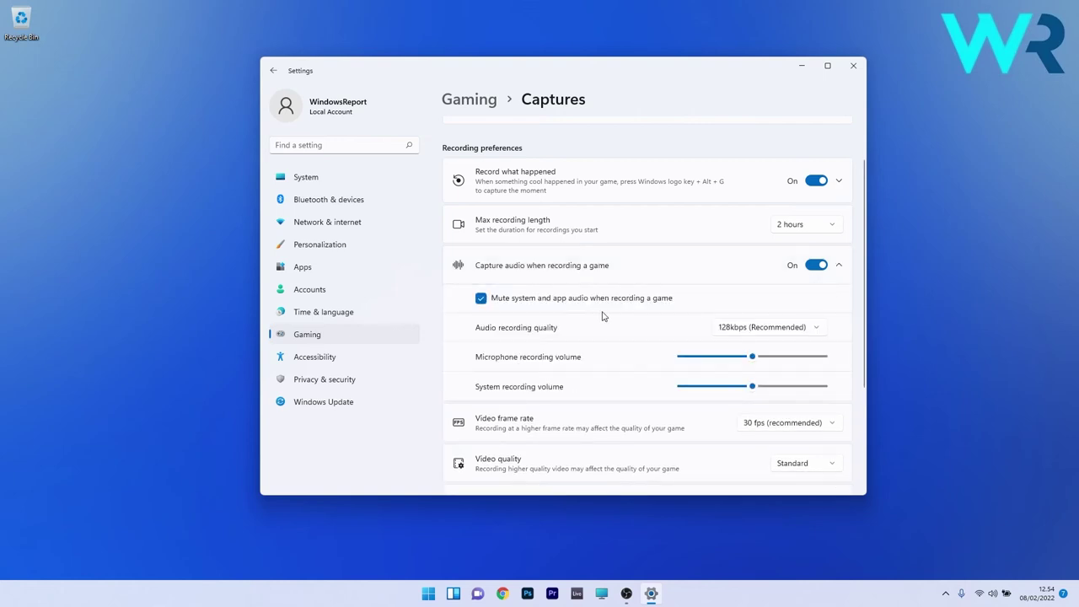
pyautogui.scroll(-1, 603, 316)
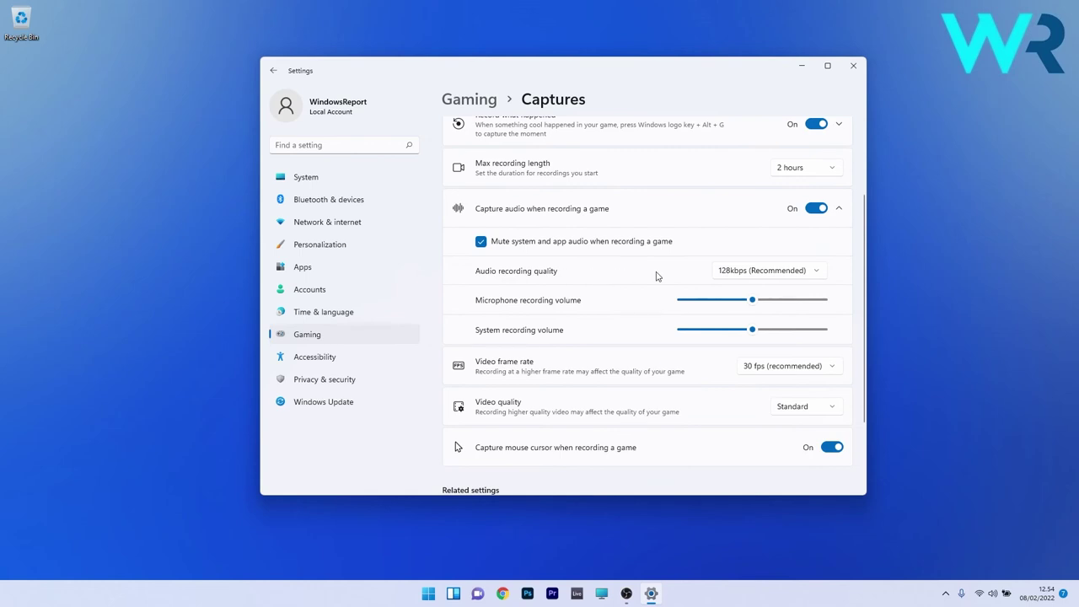
pyautogui.click(756, 274)
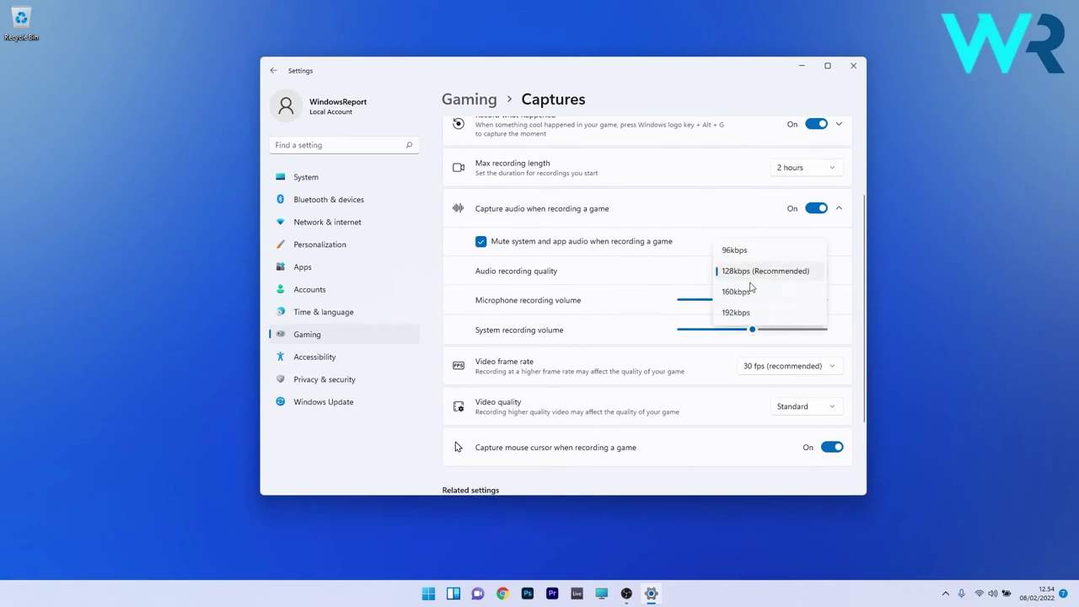
pyautogui.click(757, 273)
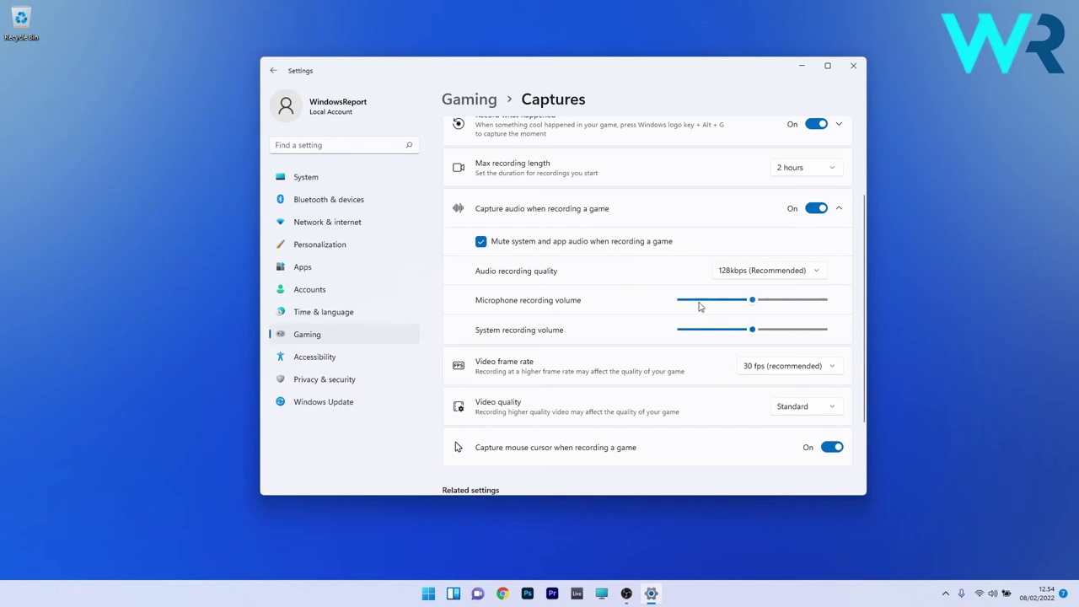
pyautogui.click(752, 300)
# Keep 30 fps and Standard video quality, and turn Capture mouse cursor off.
pyautogui.scroll(-3, 613, 336)
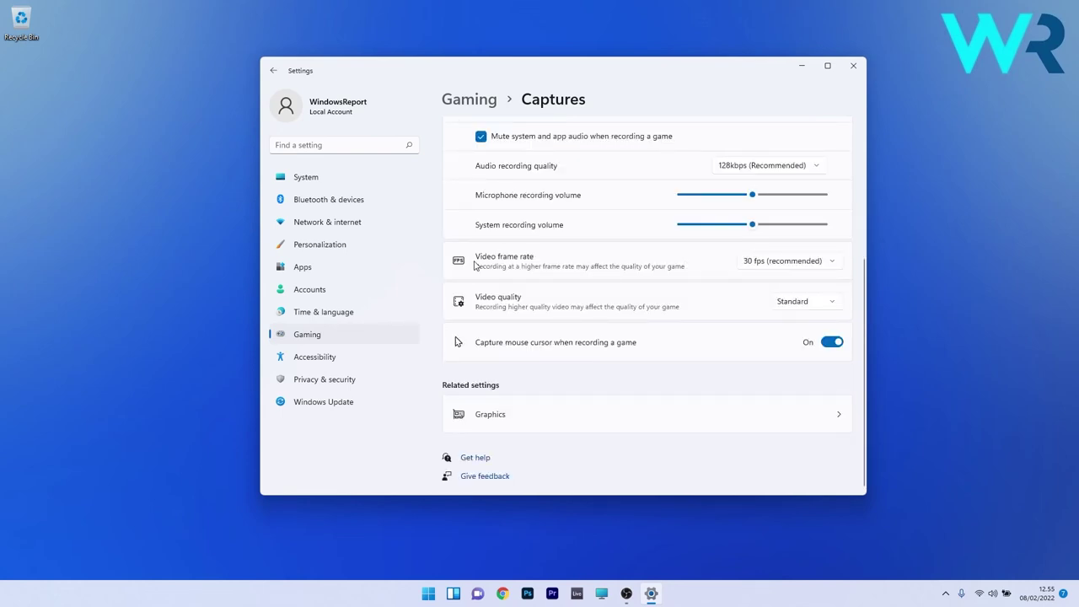
pyautogui.click(791, 263)
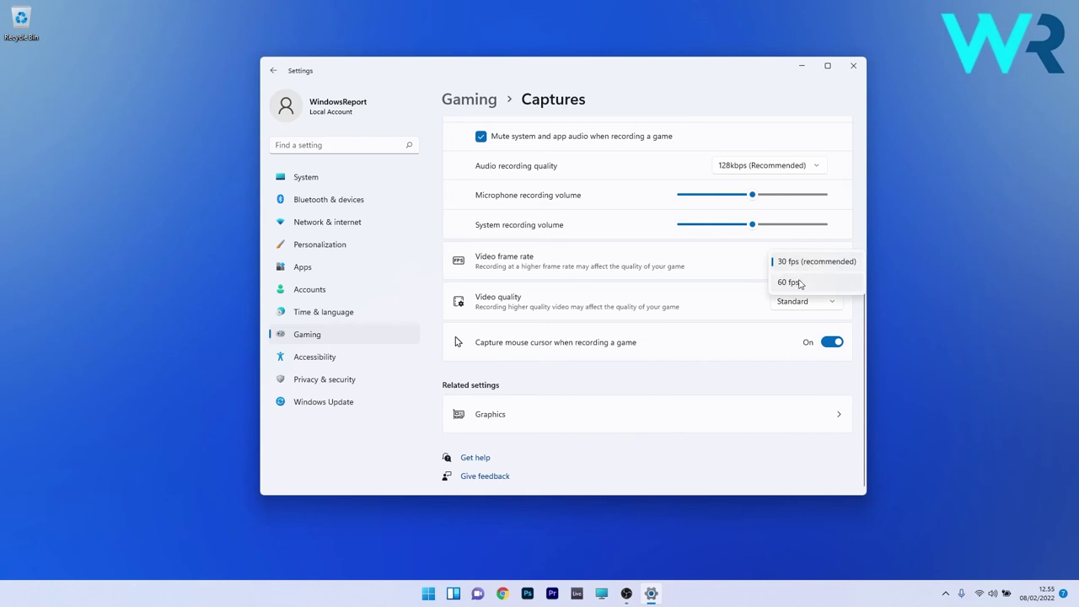
pyautogui.click(672, 264)
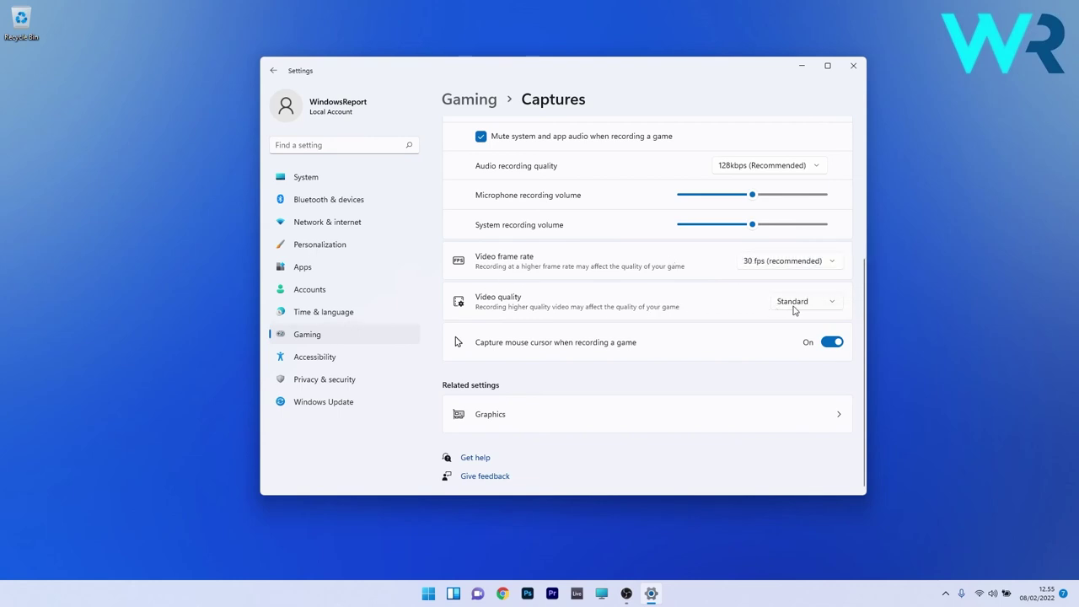
pyautogui.click(823, 305)
pyautogui.click(804, 339)
pyautogui.click(835, 342)
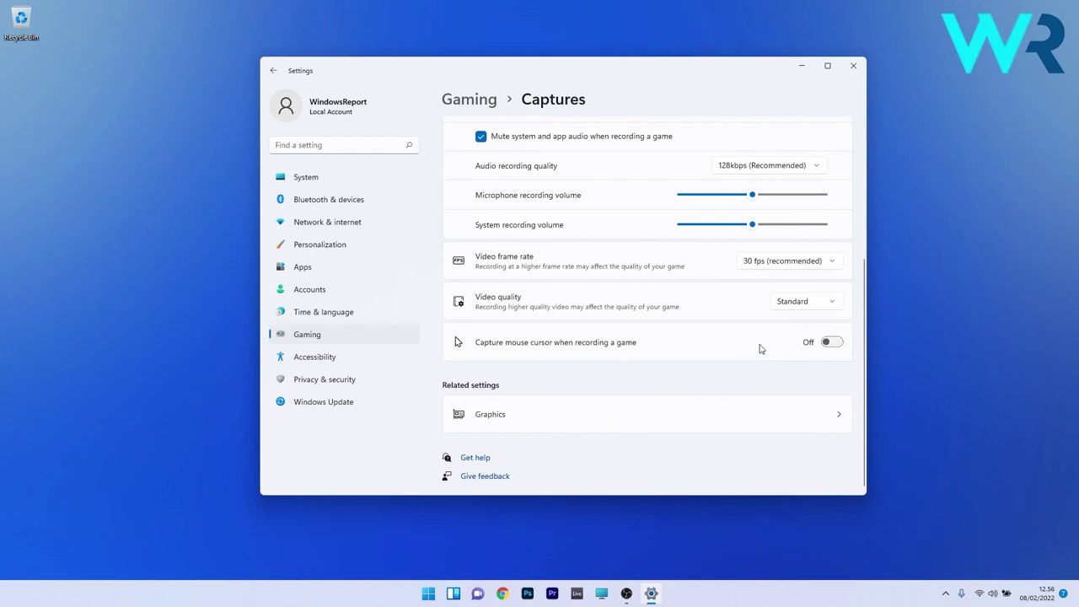